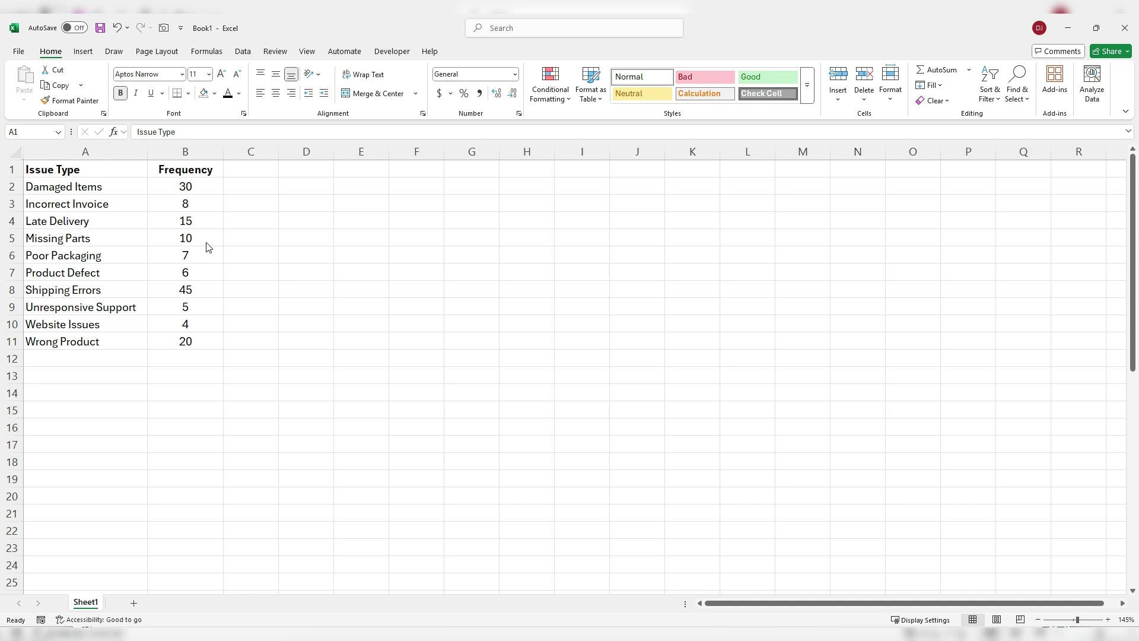
Sort the issue table by Frequency from largest to smallest, putting Shipping Errors (45) first.
click(193, 170)
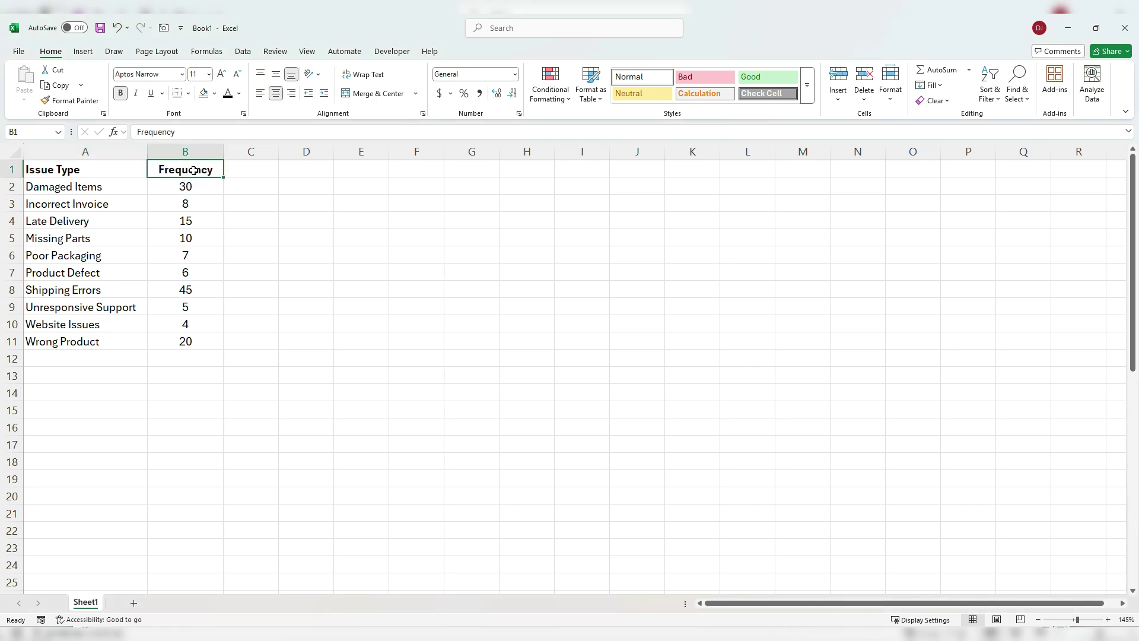
click(242, 51)
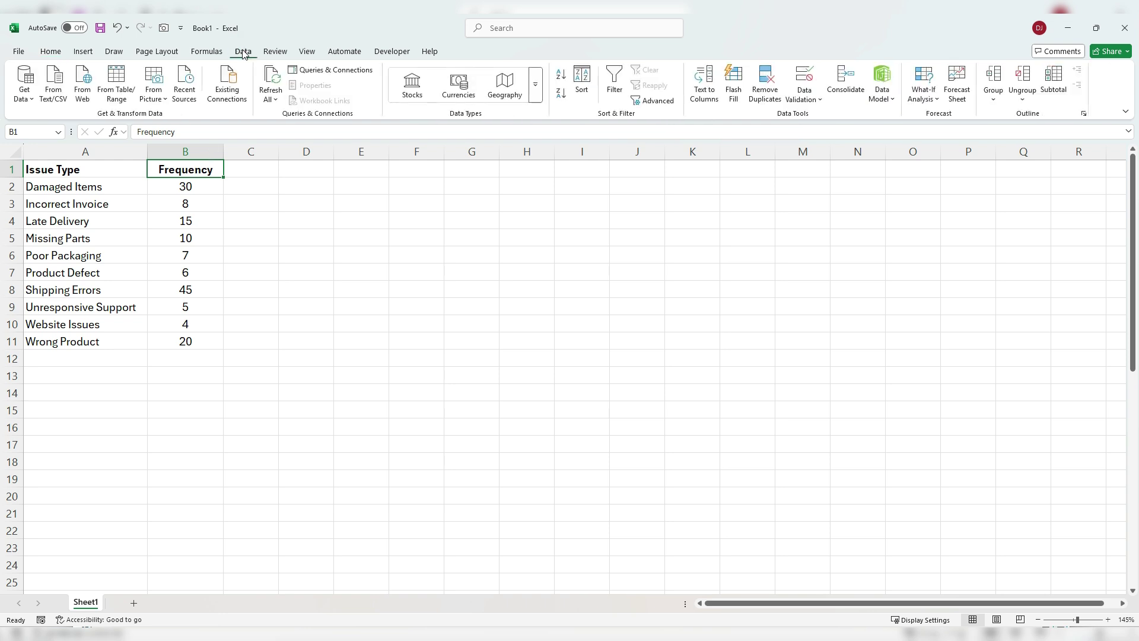
click(562, 95)
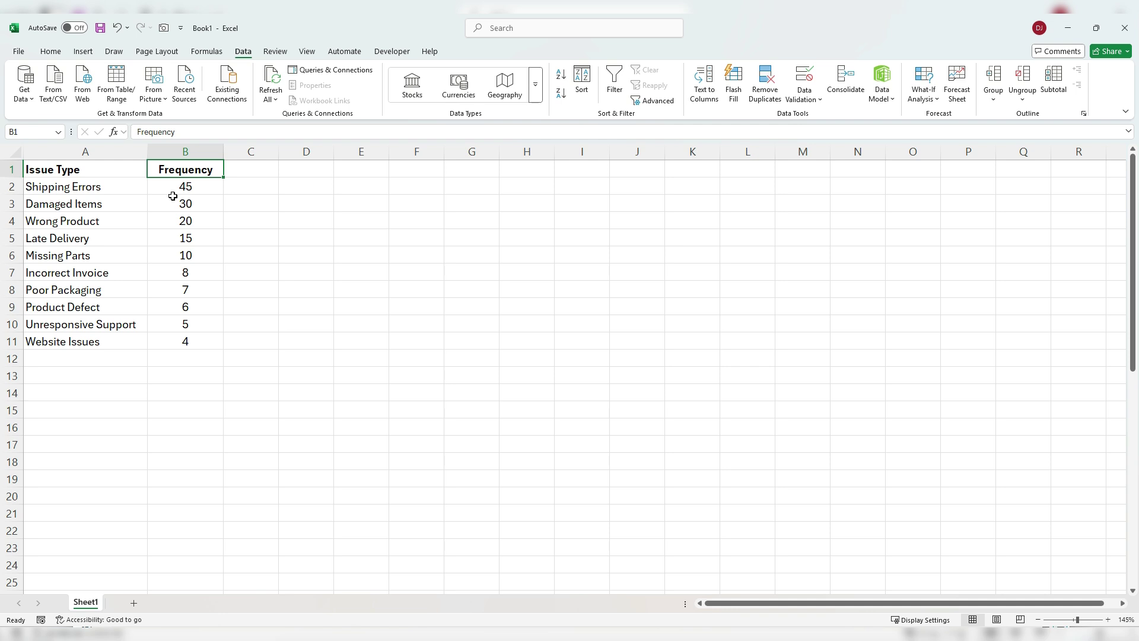
click(83, 51)
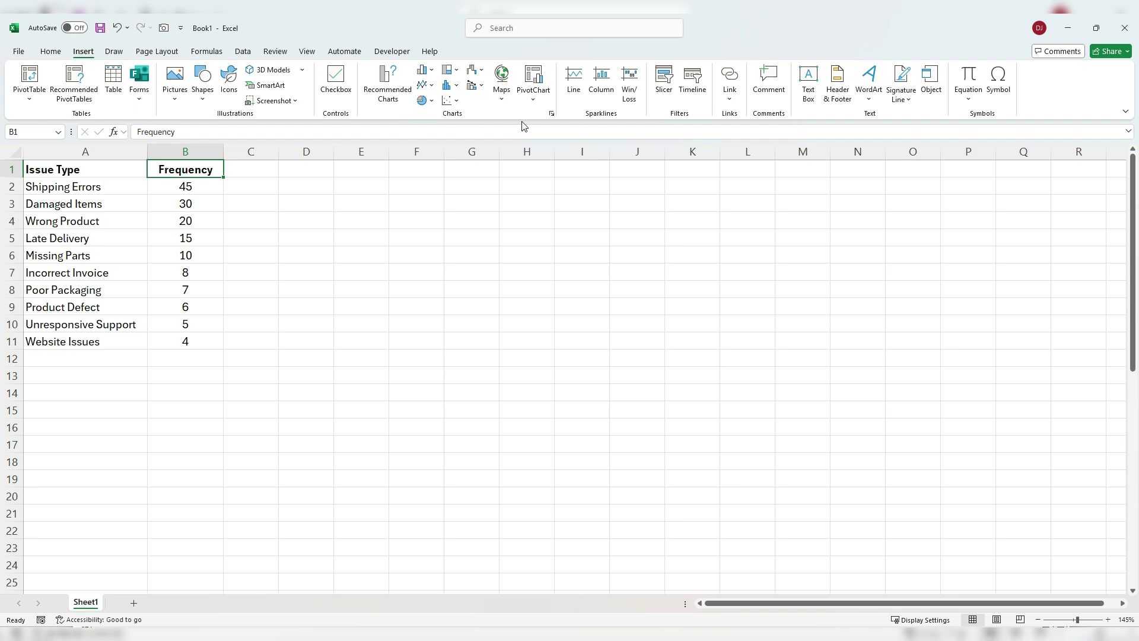
Insert a Histogram-family Pareto chart of the sorted issue frequencies from All Charts.
click(552, 115)
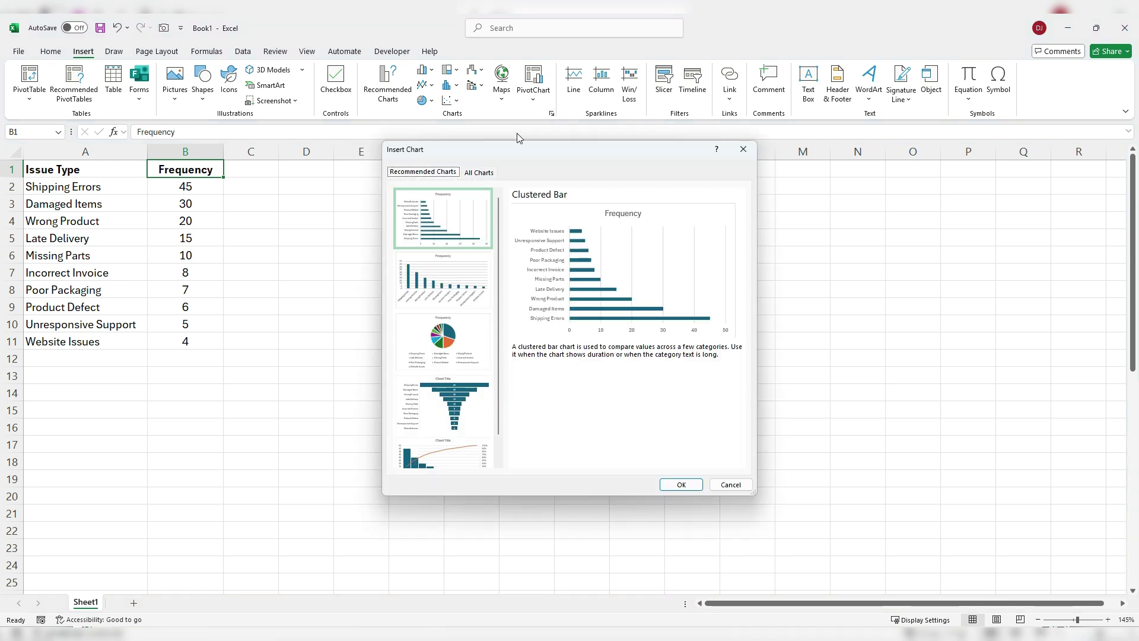
click(479, 173)
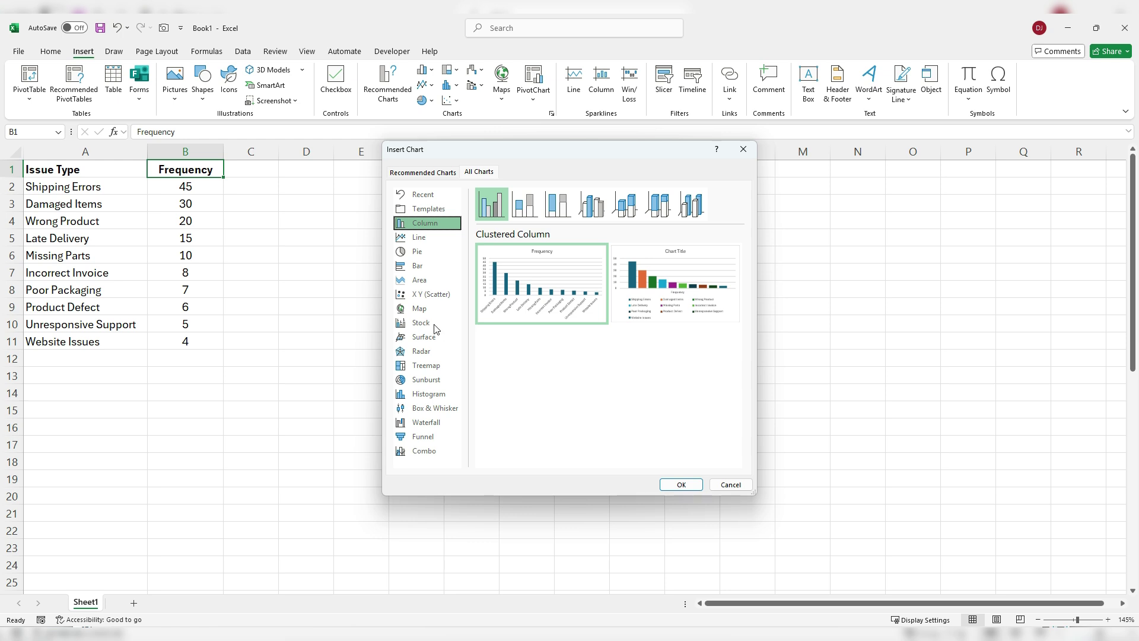
click(437, 395)
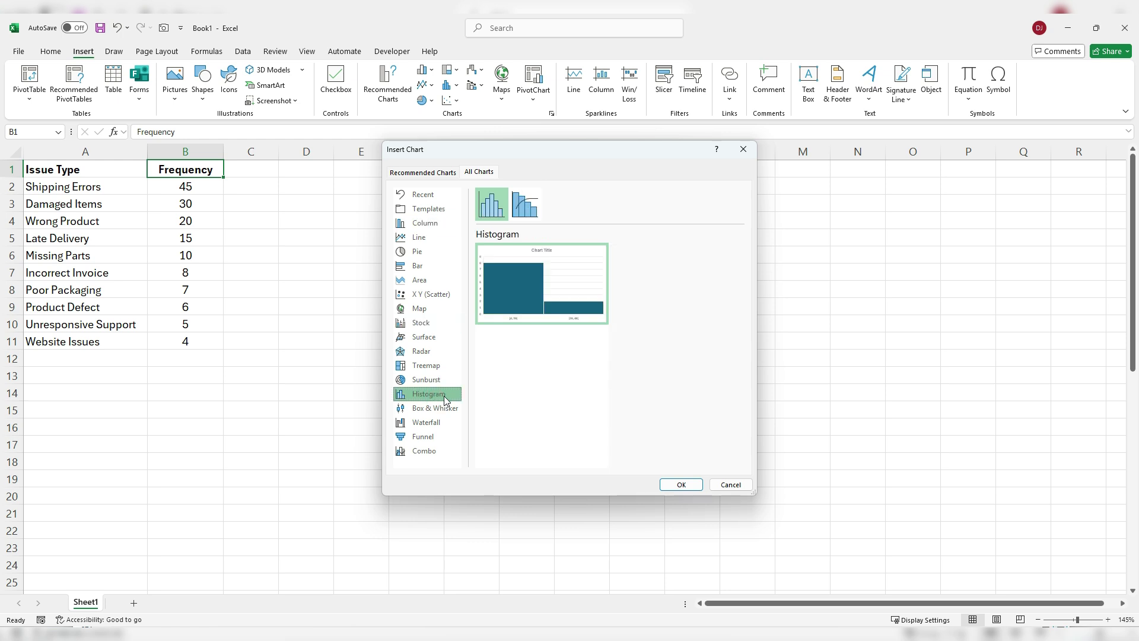
mouse_move(501, 278)
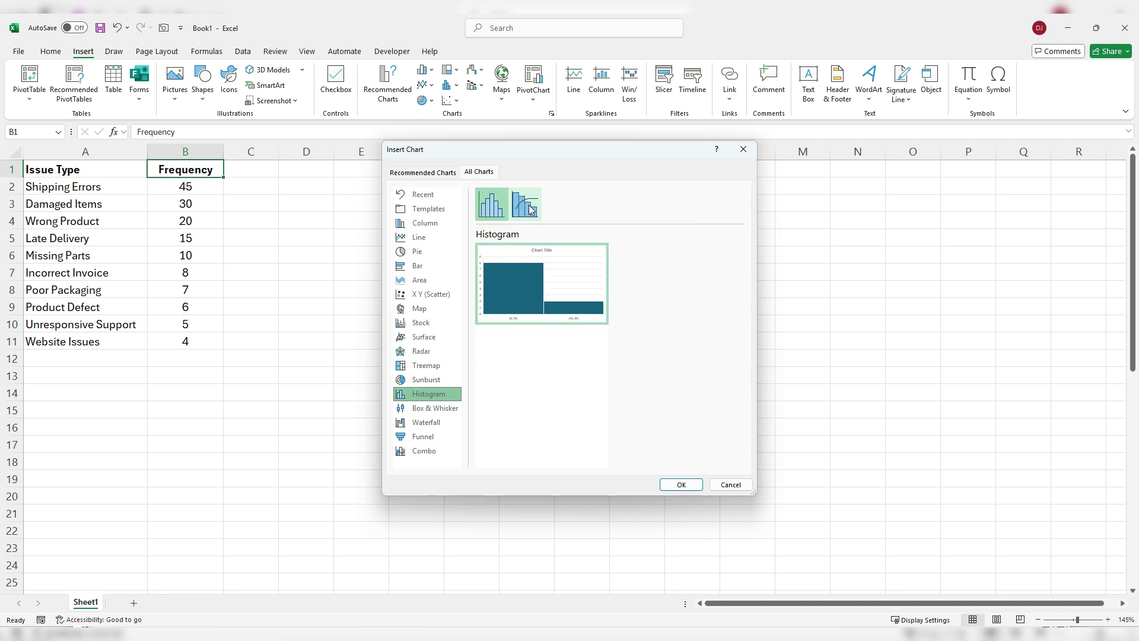
click(529, 209)
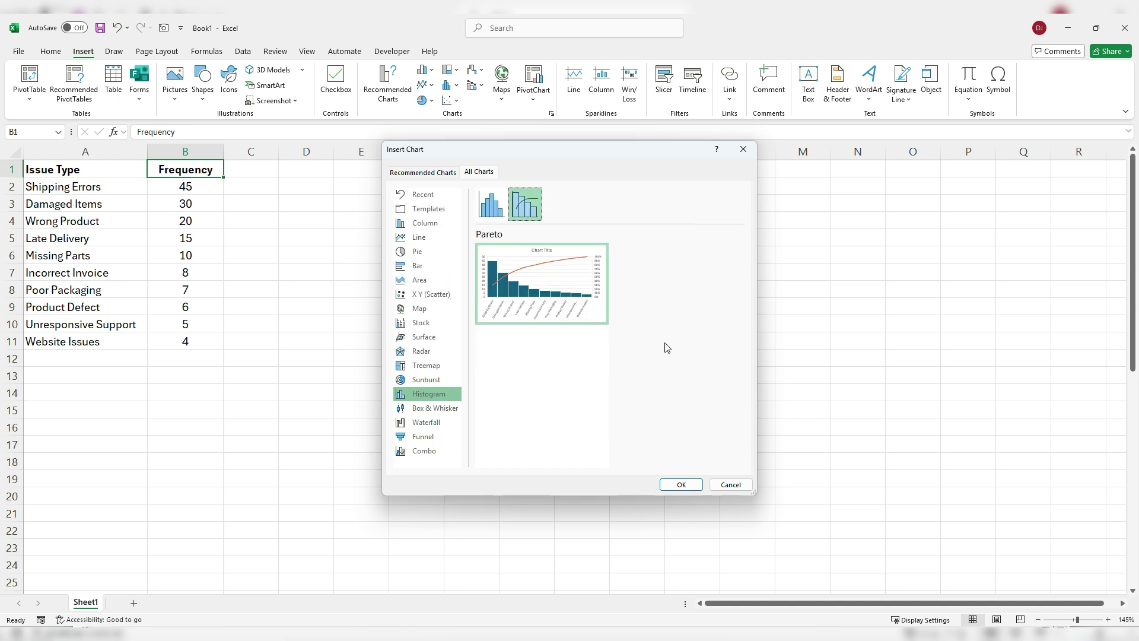
click(682, 484)
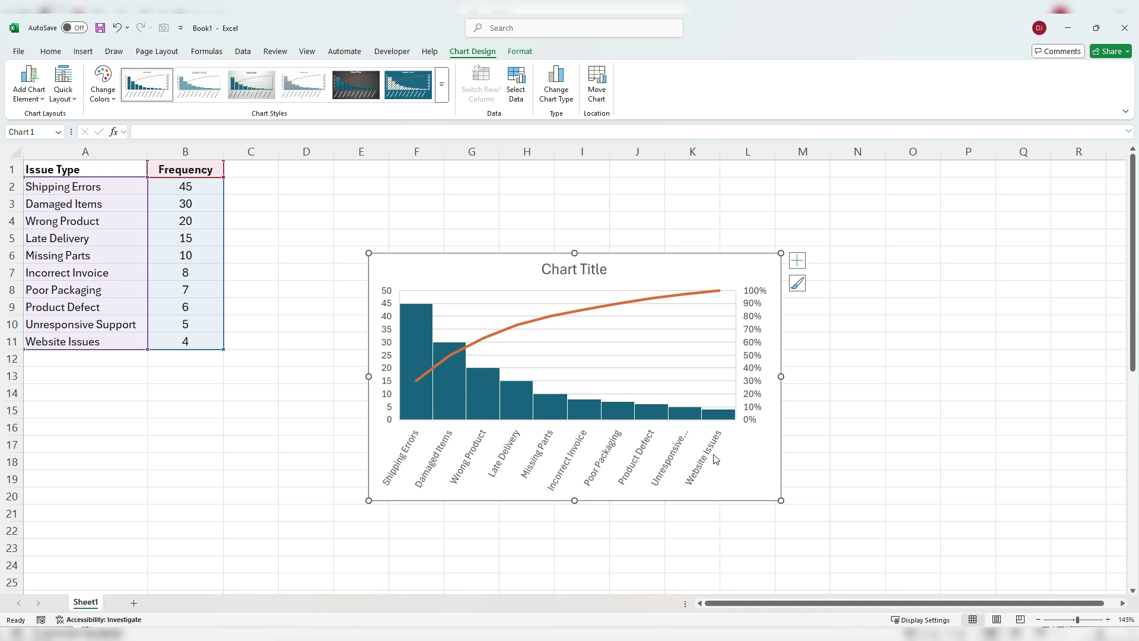
Move the Pareto chart up beside the issue table and enlarge it down to about row 21.
drag(475, 261, 372, 207)
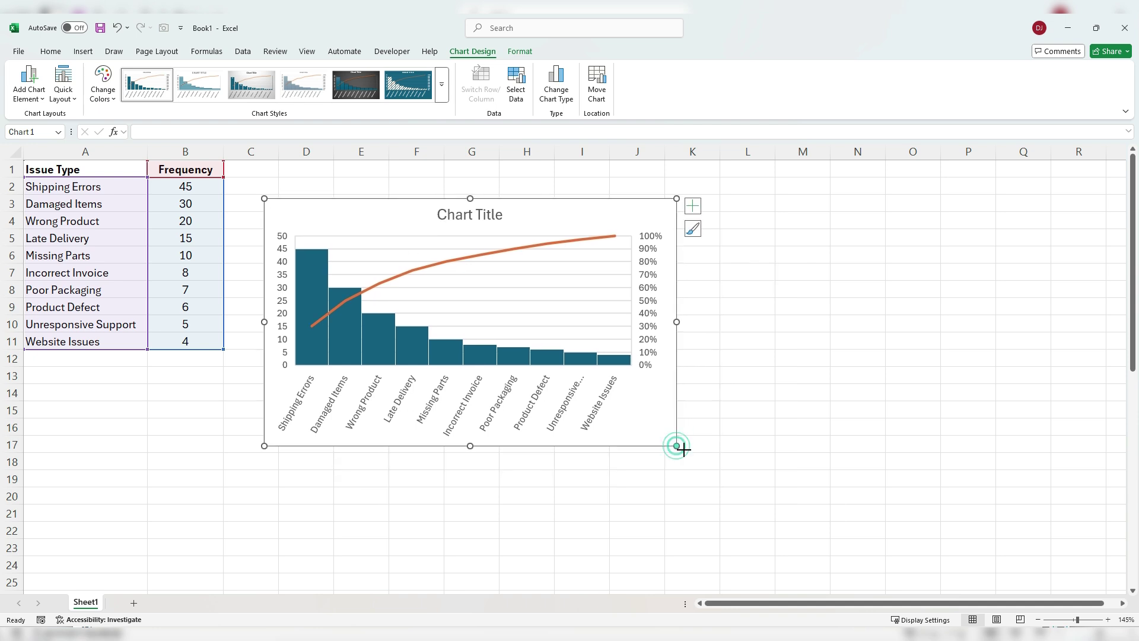
drag(676, 446, 833, 512)
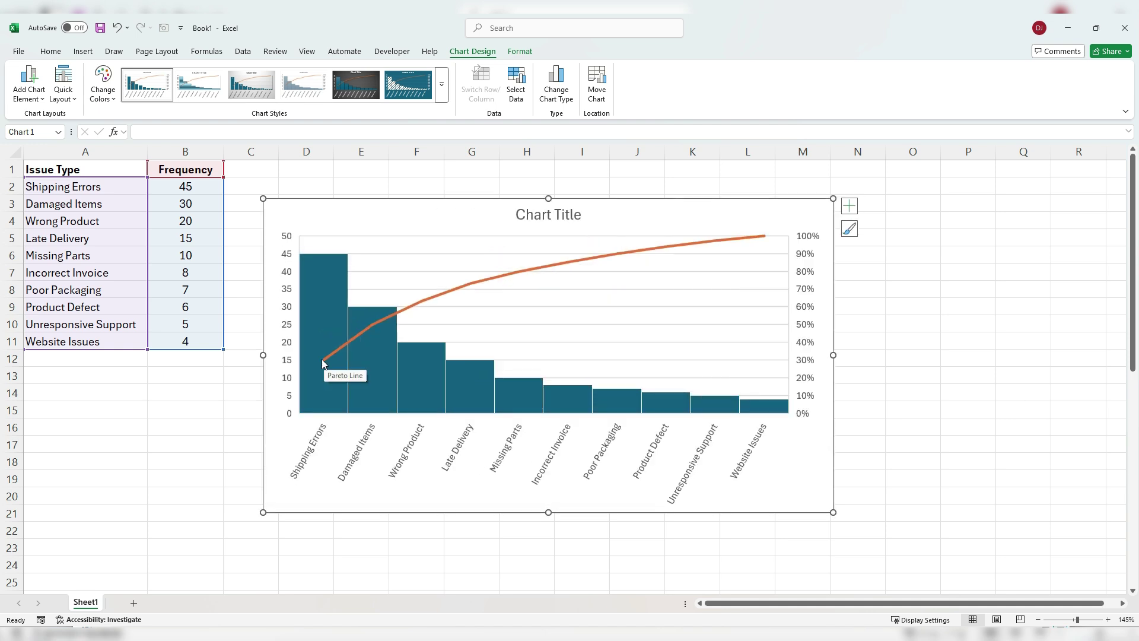
mouse_move(307, 361)
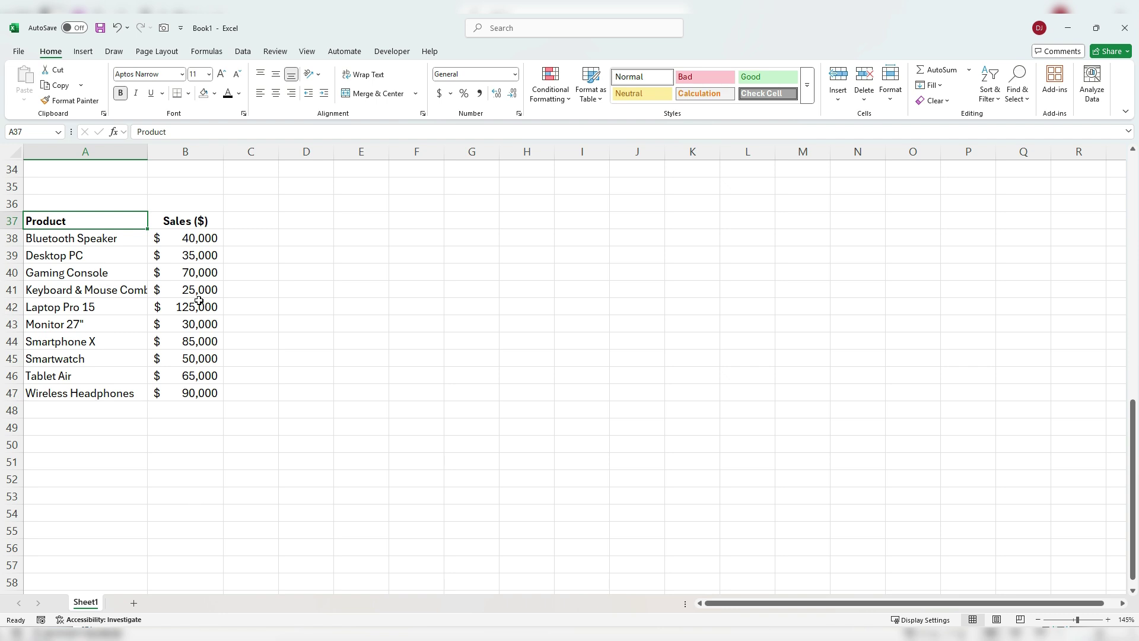
Sort the product table by Sales ($) from highest to lowest.
click(198, 222)
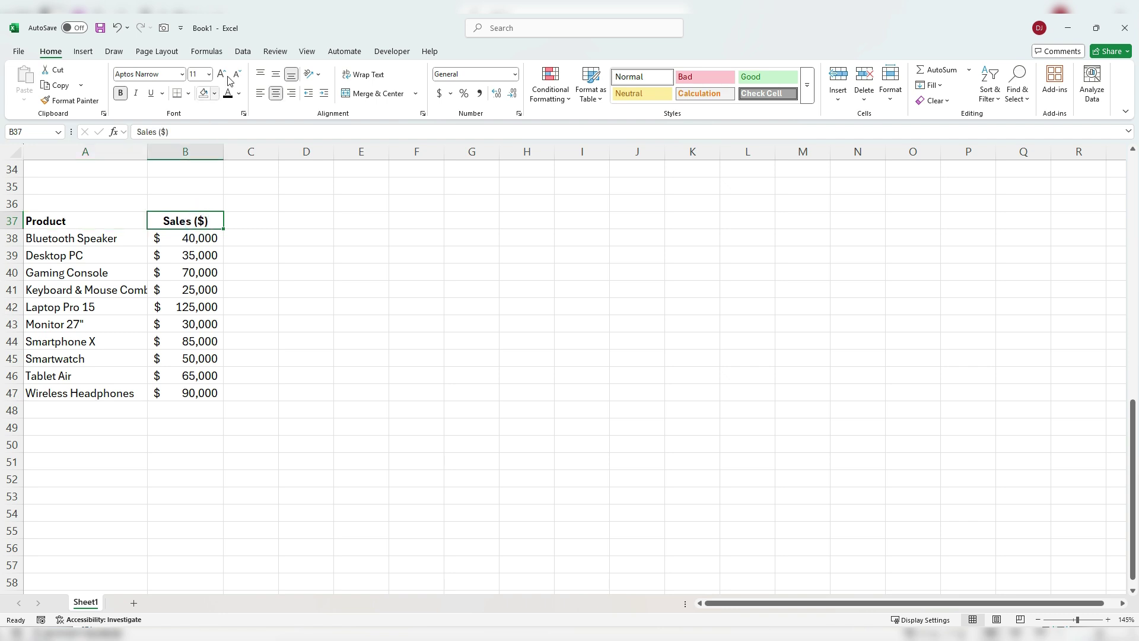
click(242, 51)
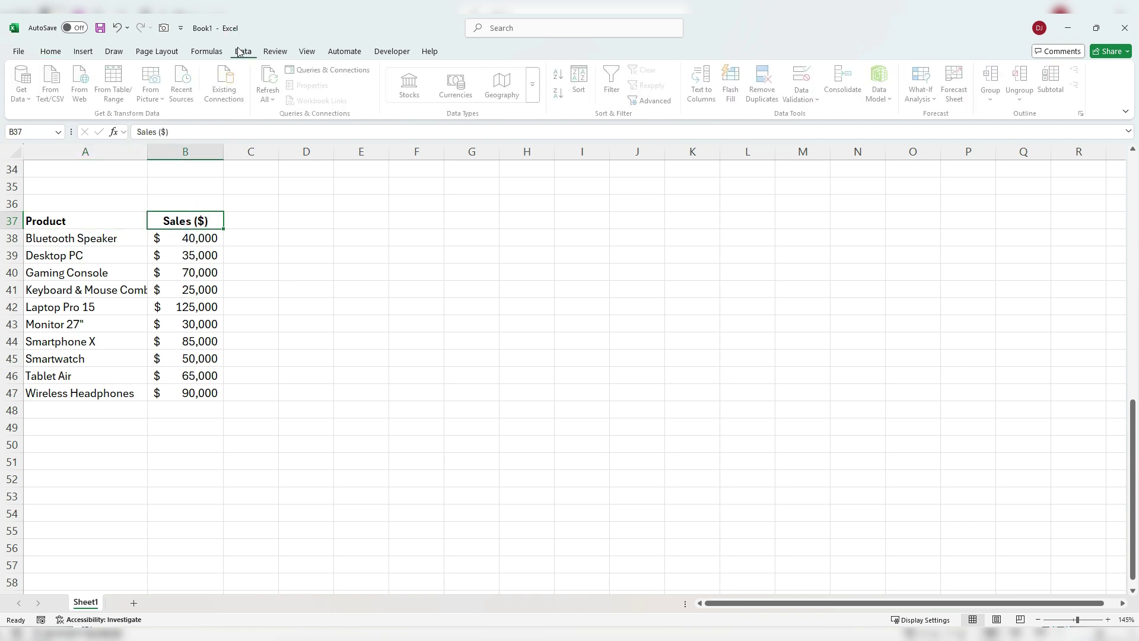
click(561, 92)
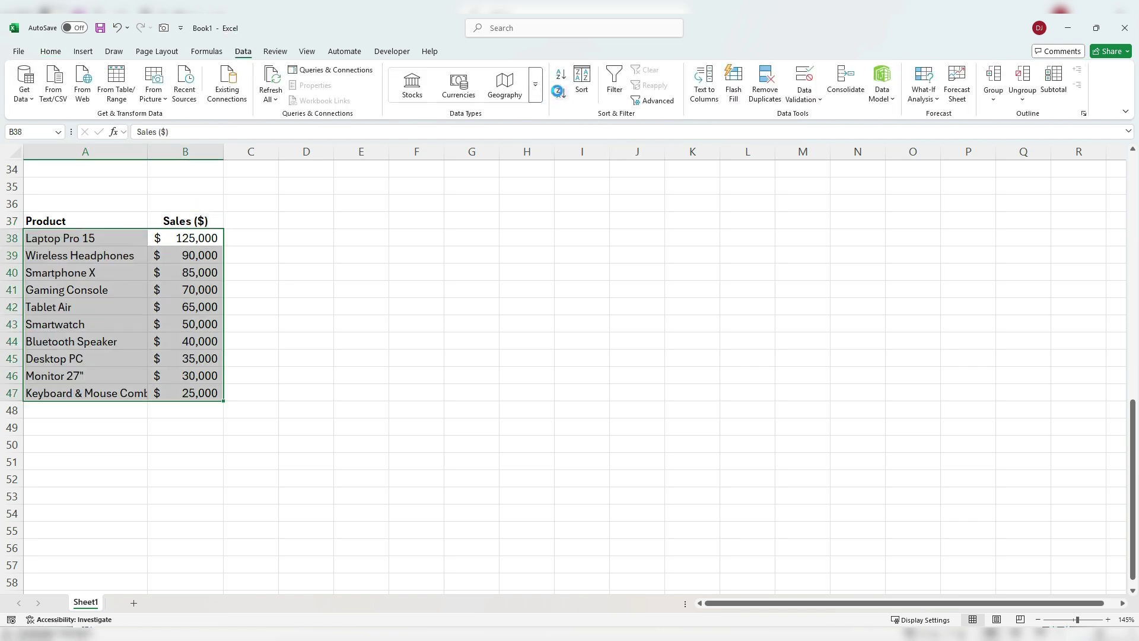
Insert a Histogram-family Pareto chart of the sorted product sales.
click(86, 53)
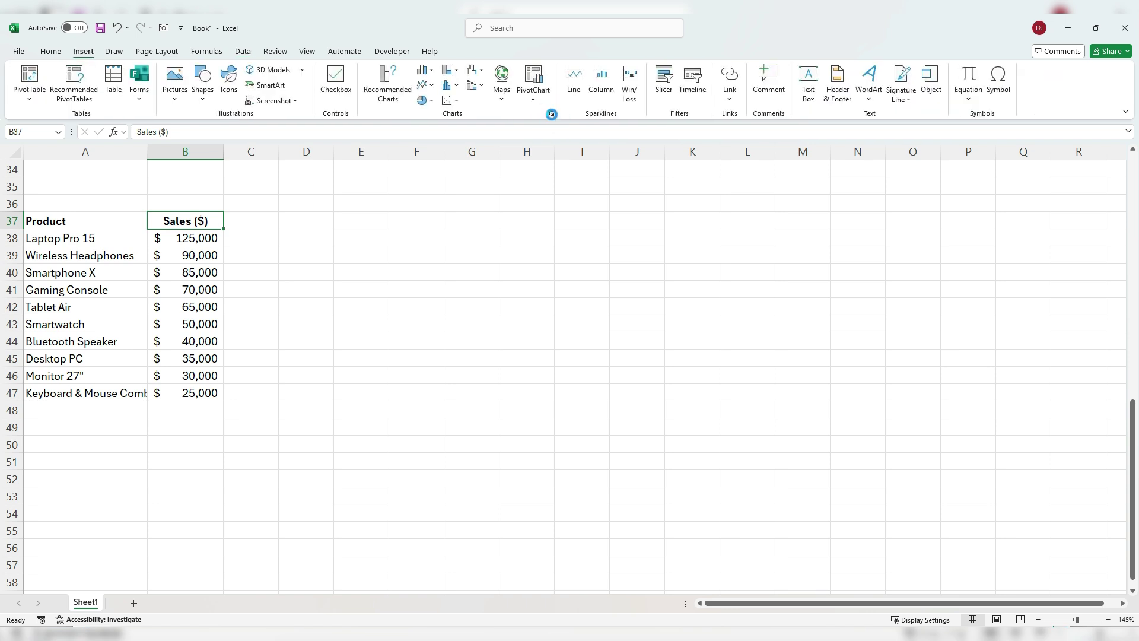
click(551, 114)
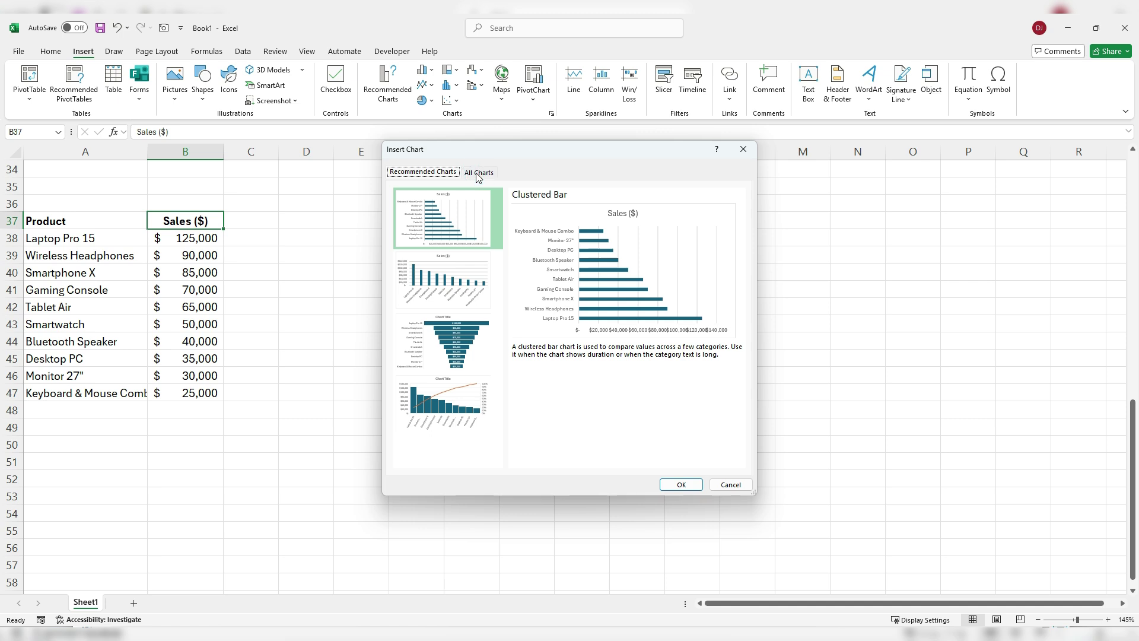
click(478, 172)
click(425, 397)
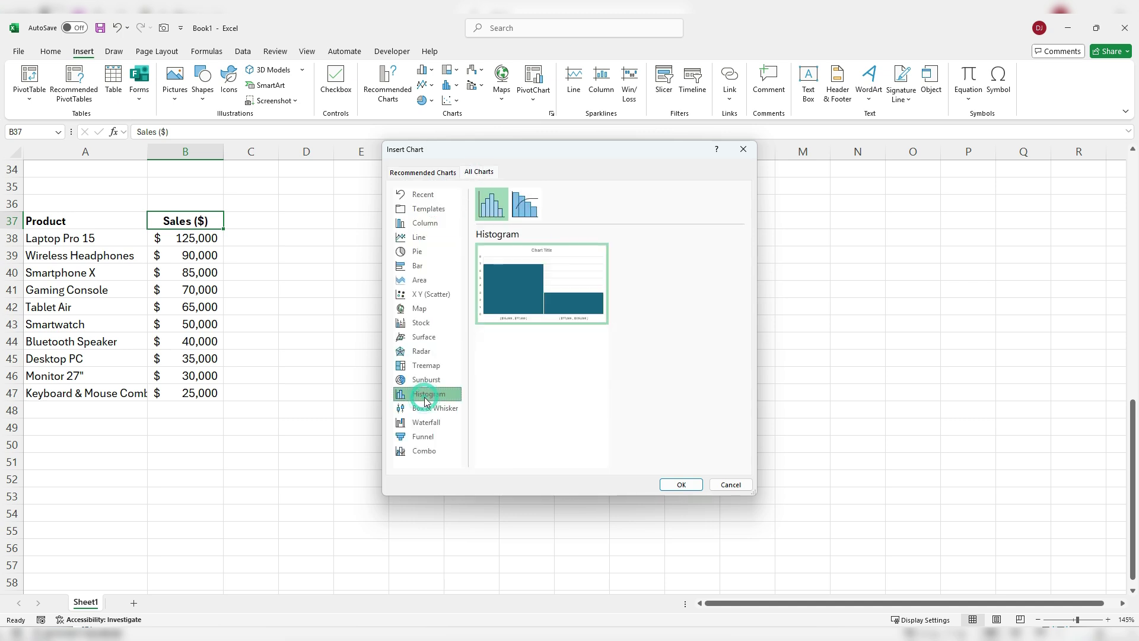
click(524, 204)
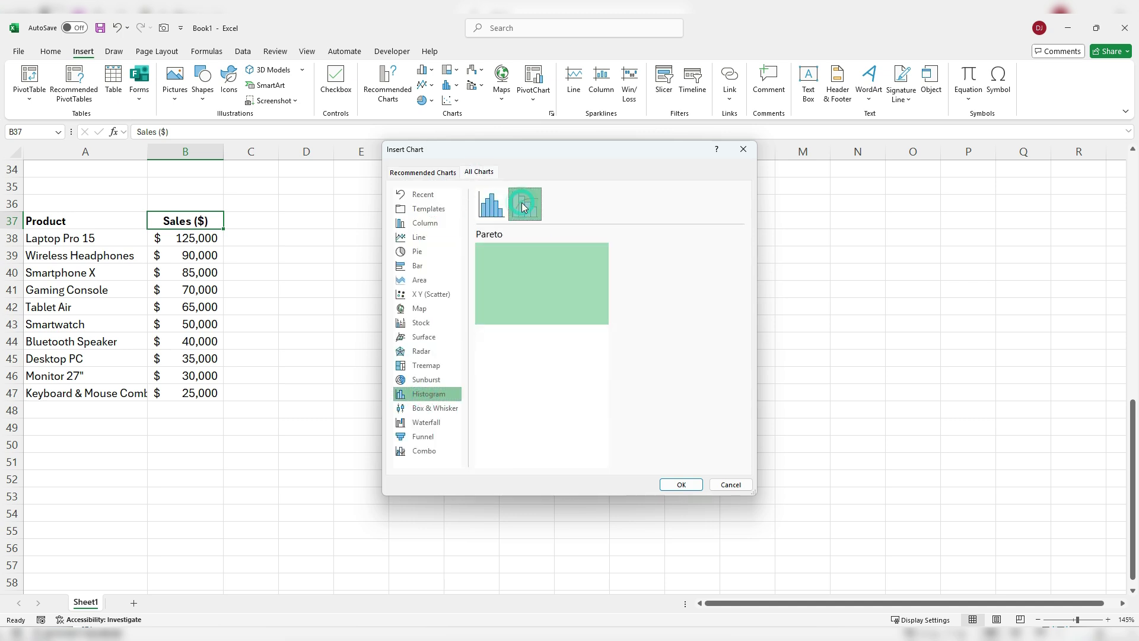
click(677, 486)
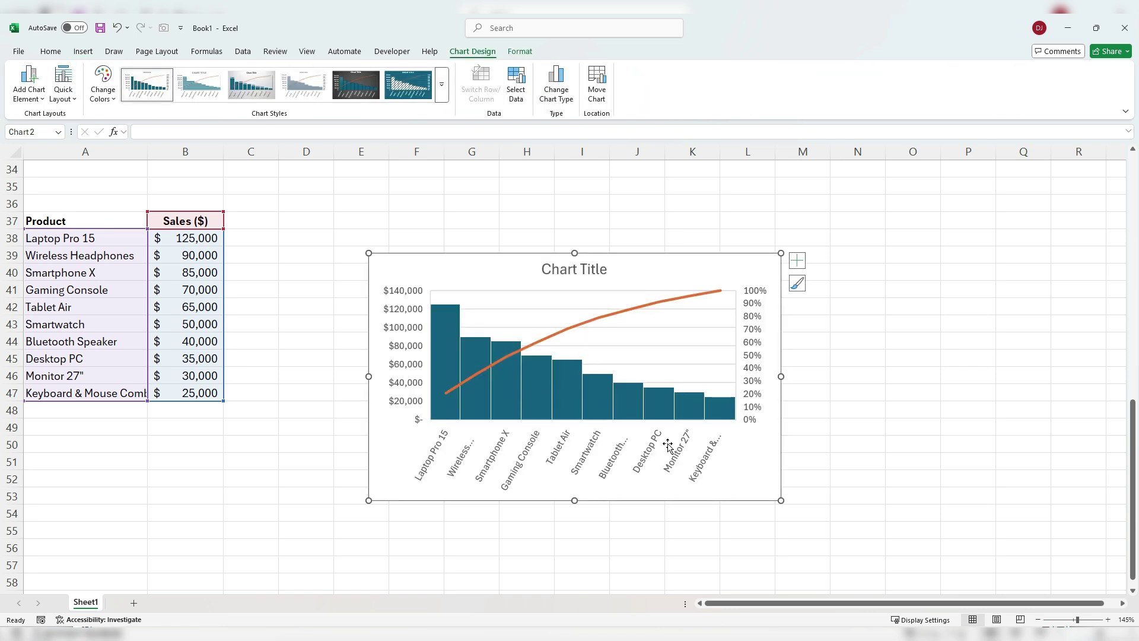
Enlarge the sales chart toward the upper left so it spans roughly rows 36–53.
click(370, 254)
drag(370, 254, 292, 205)
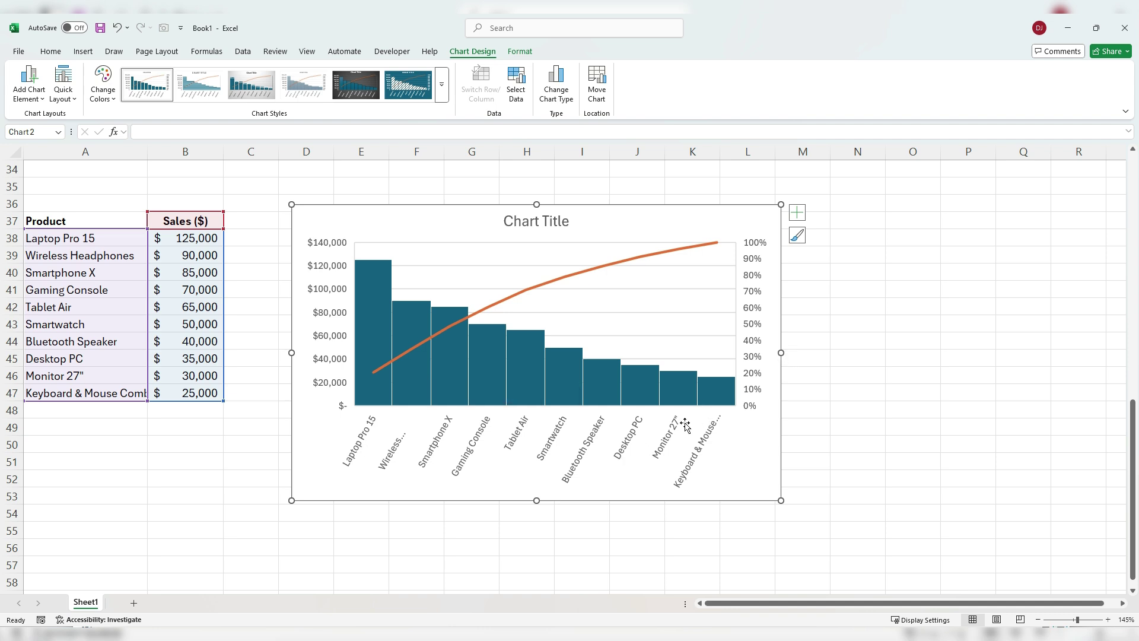
Reduce the product-name axis labels two sizes to 7 pt so all names show fully.
click(585, 454)
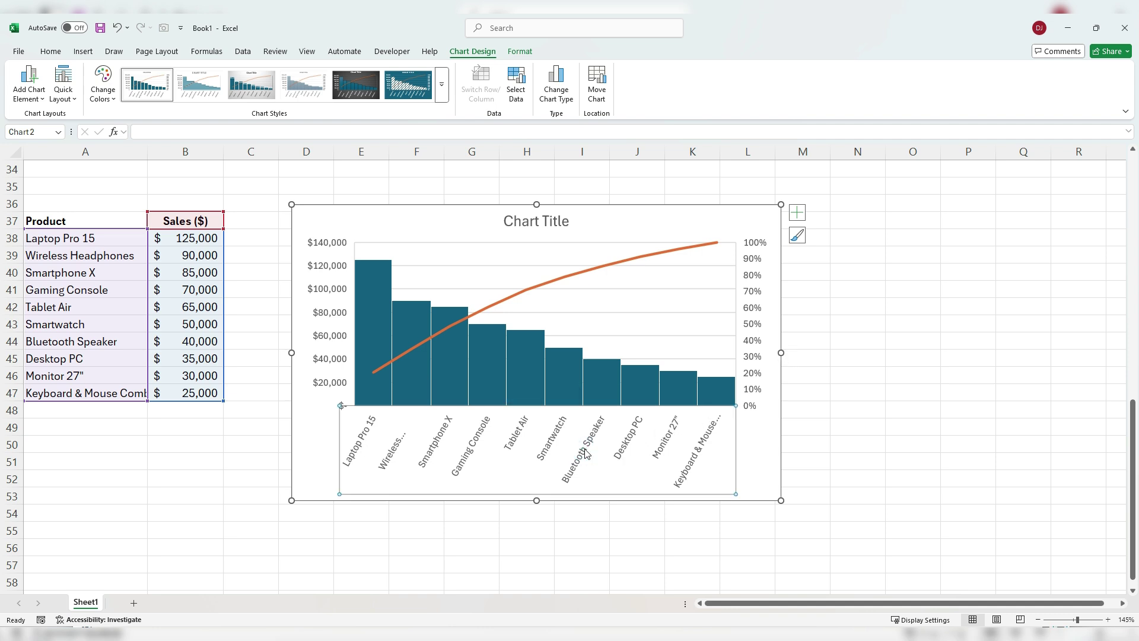
click(57, 54)
click(237, 76)
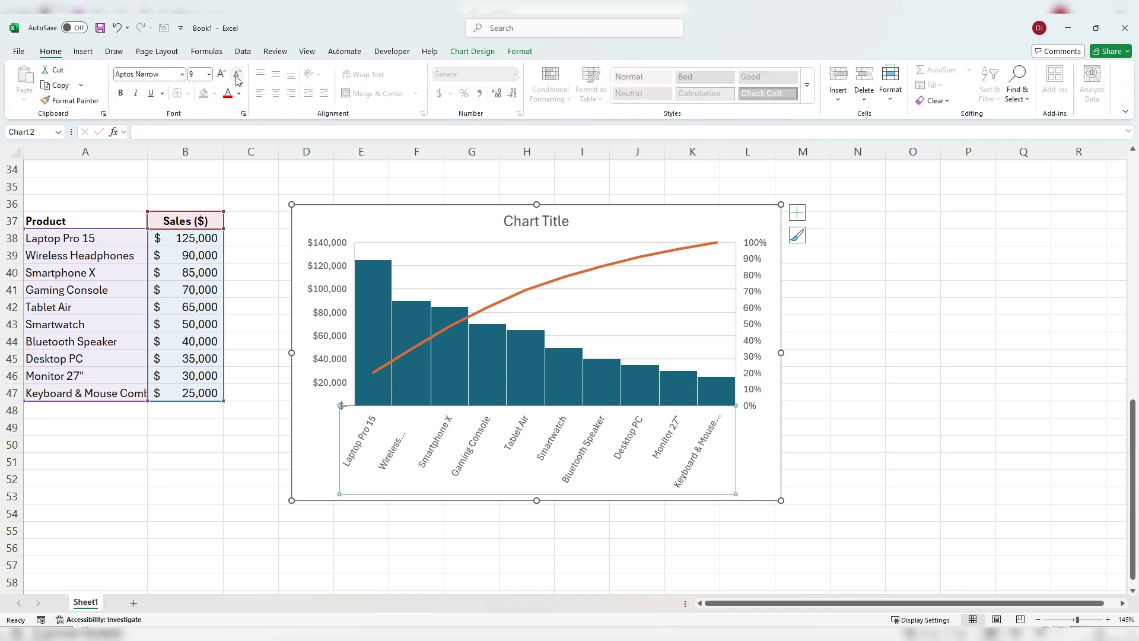
click(236, 76)
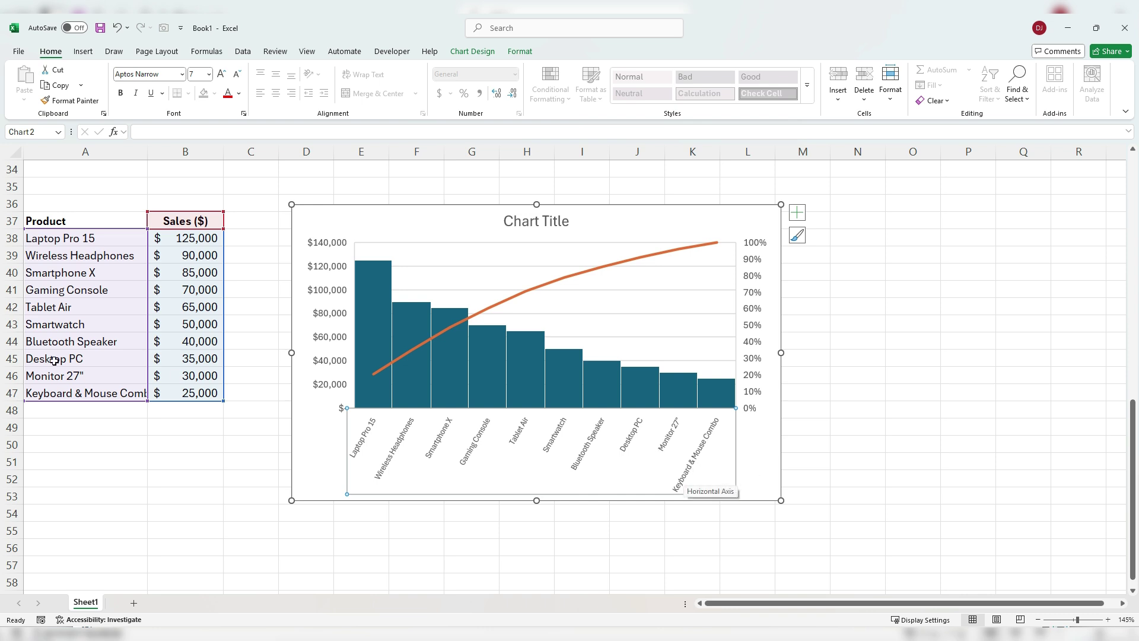
Split Keyboard & Mouse Combo in cell A47 onto two lines before Combo.
click(98, 393)
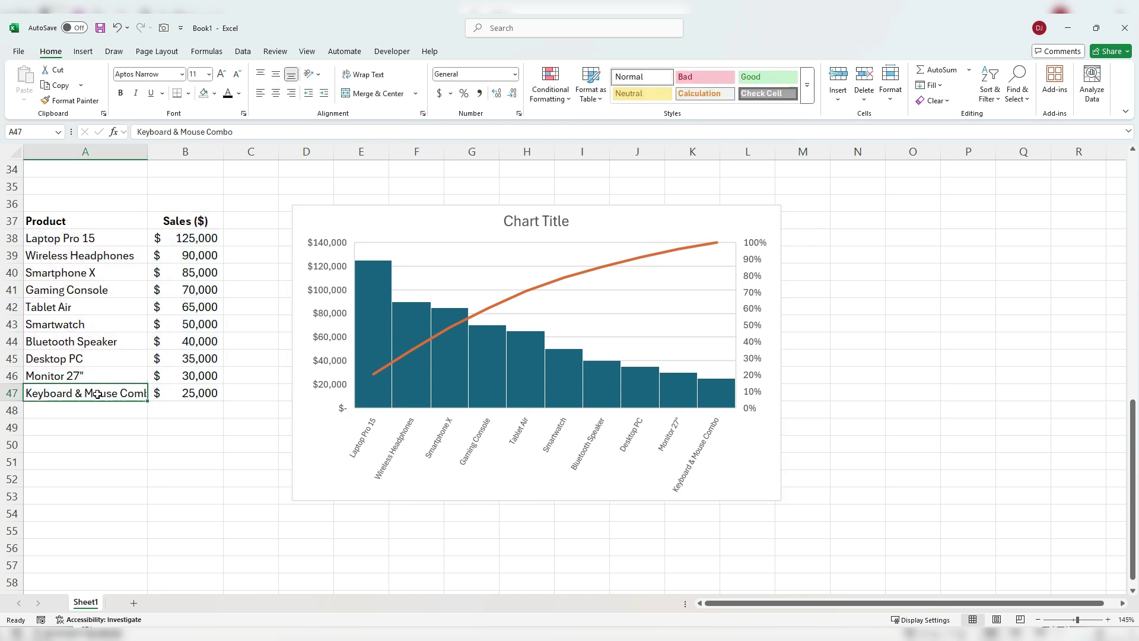
click(209, 133)
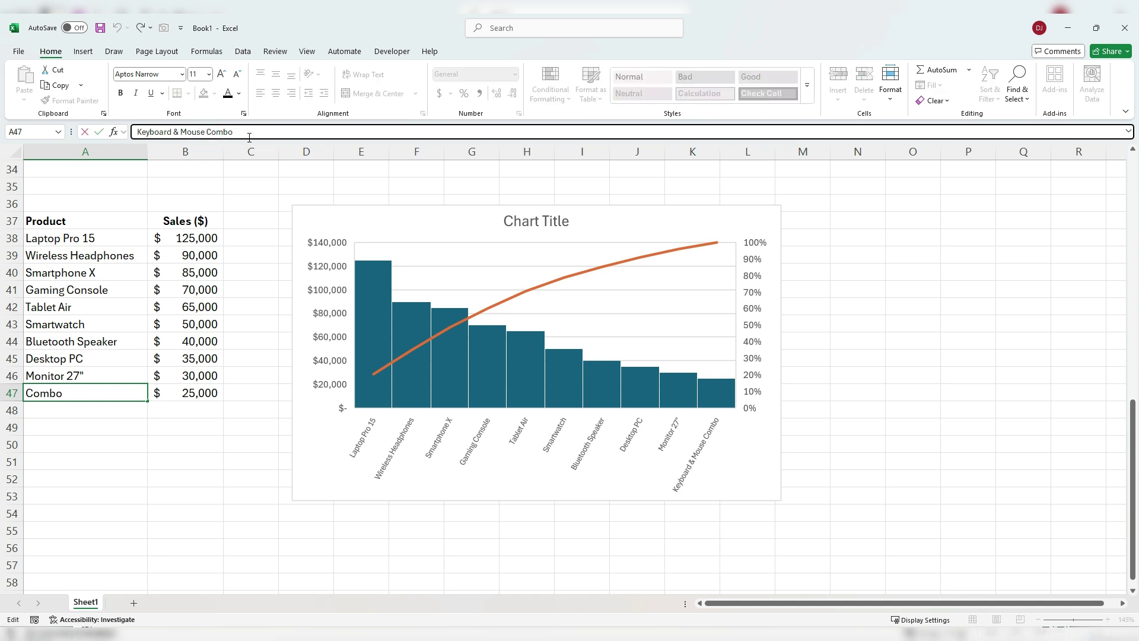
key(BackSpace)
key(BackSpace)
key(BackSpace)
key(BackSpace)
key(BackSpace)
key(BackSpace)
key(BackSpace)
key(BackSpace)
key(BackSpace)
key(BackSpace)
key(BackSpace)
key(BackSpace)
key(BackSpace)
key(BackSpace)
key(BackSpace)
key(BackSpace)
key(BackSpace)
key(Return)
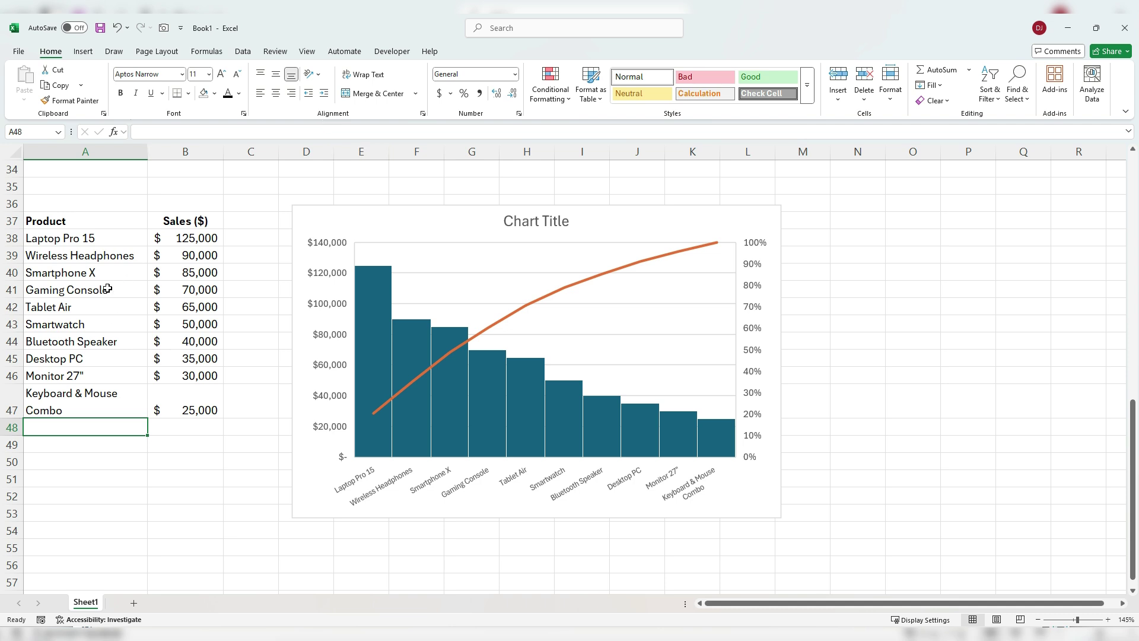
Break Wireless Headphones in cell A39 onto two lines before Headphones.
click(114, 254)
click(171, 132)
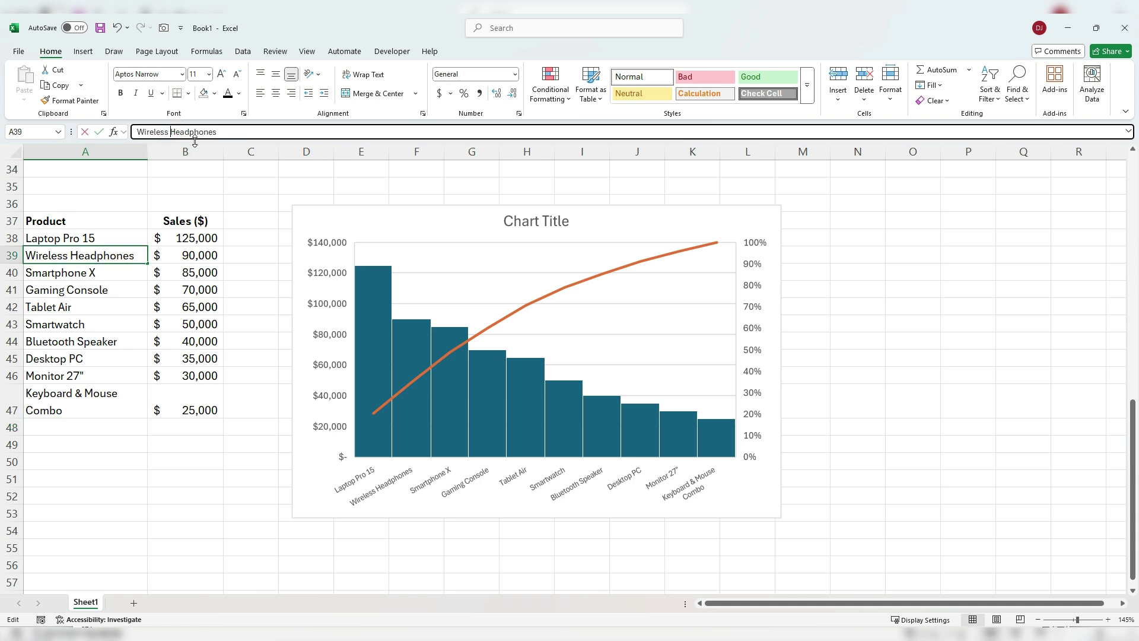
key(alt+Return)
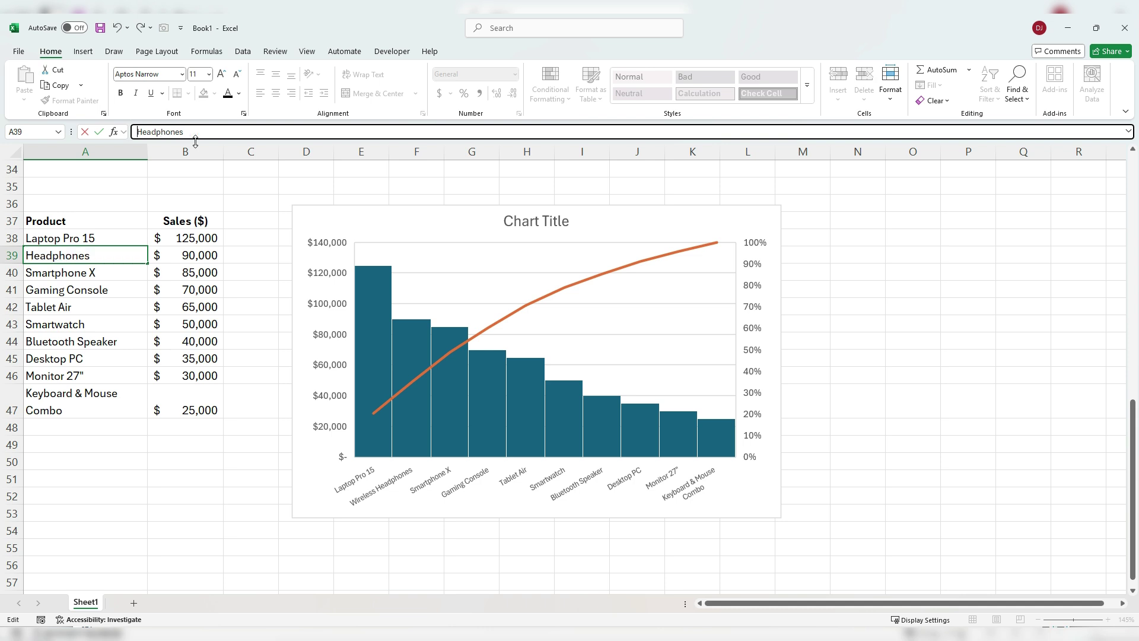
key(Return)
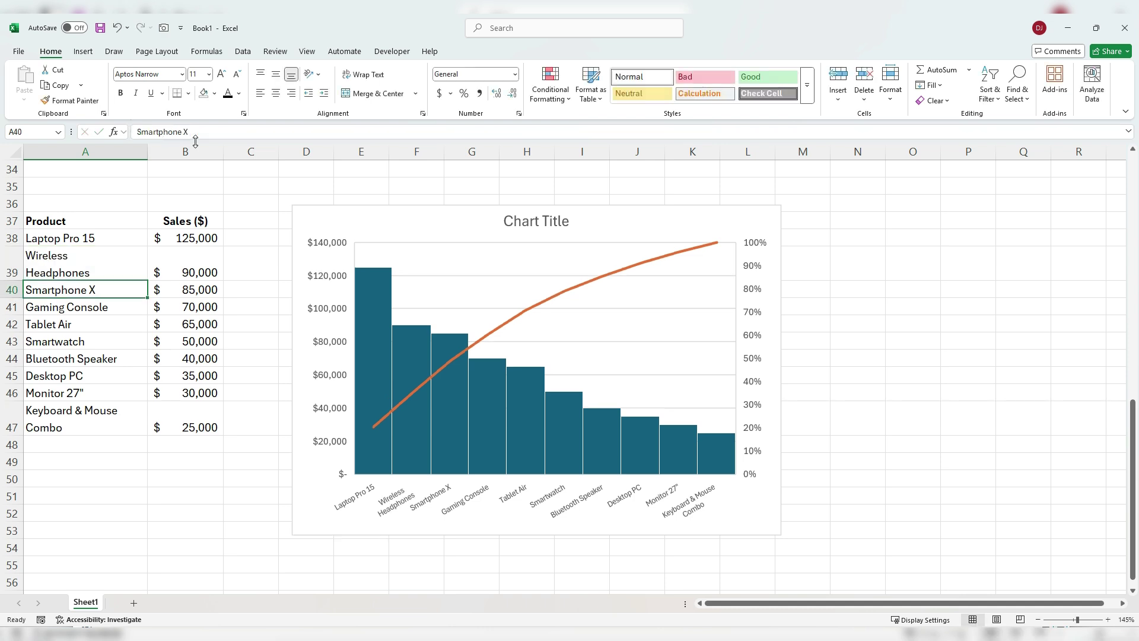
Widen the Pareto chart on both the right and left sides.
click(627, 497)
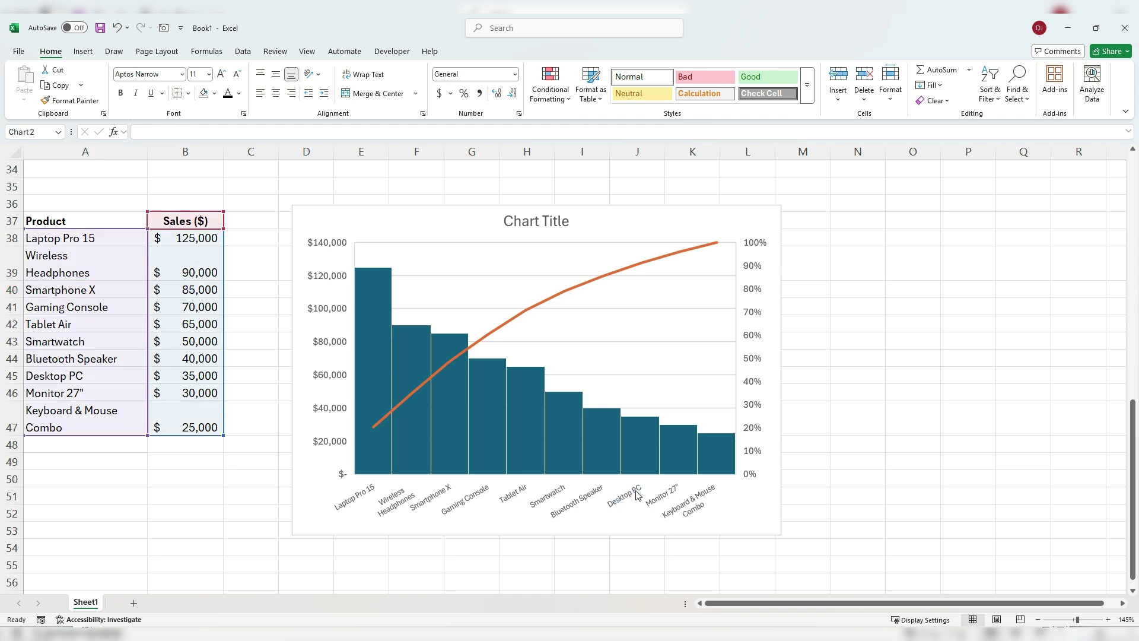
drag(781, 369, 829, 374)
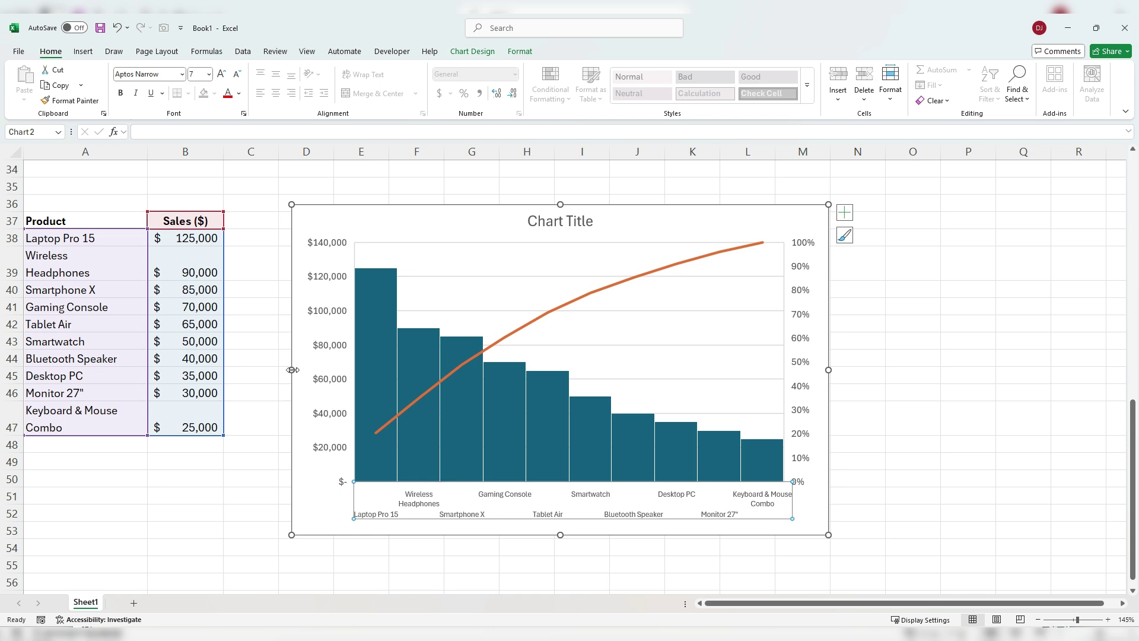
drag(292, 369, 261, 369)
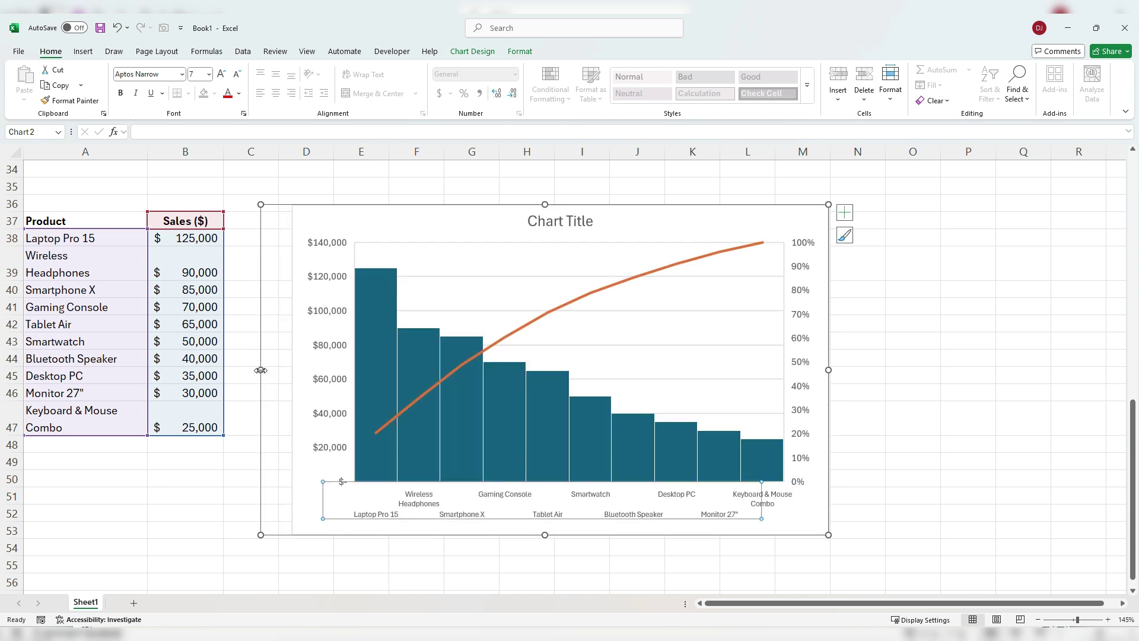
Set the axis labels to 6 pt and widen the chart further to the right.
click(196, 74)
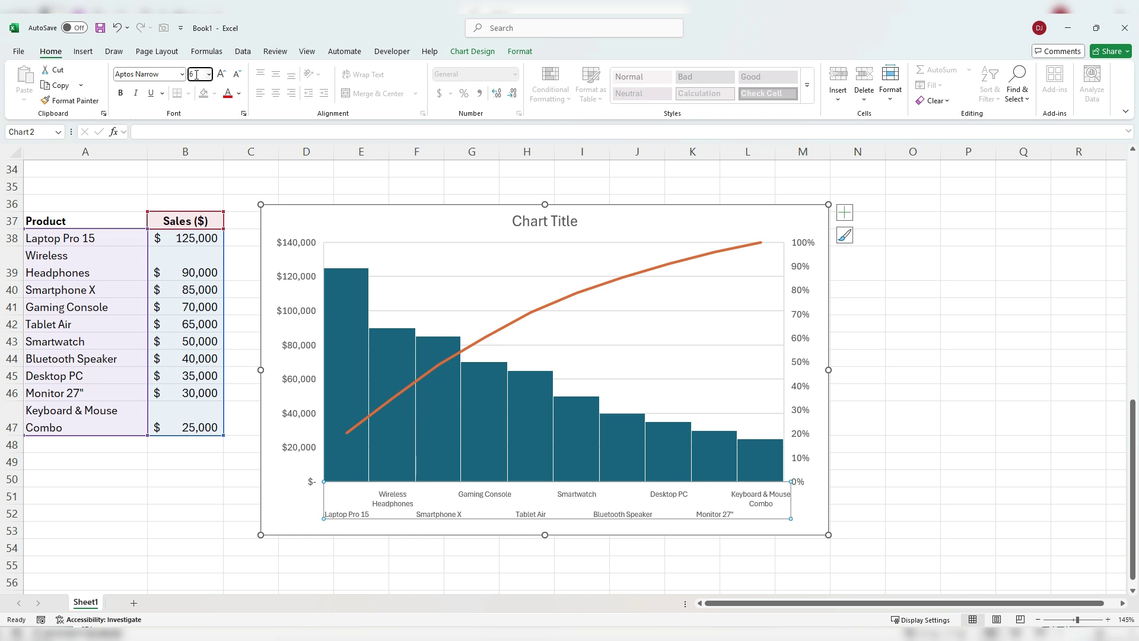
text(6)
key(Return)
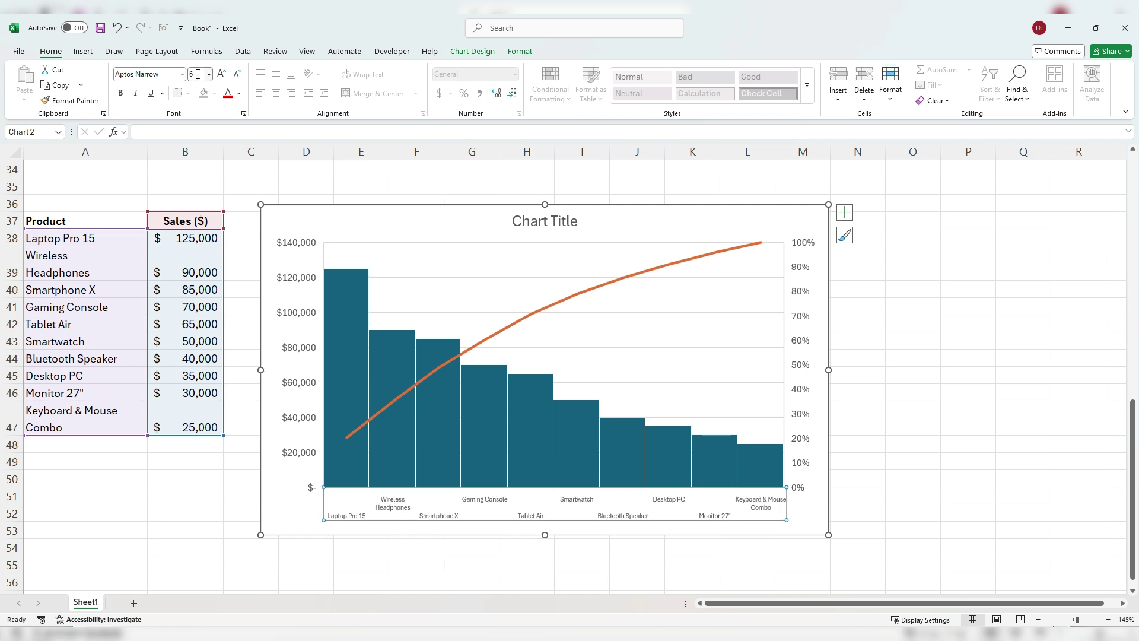
drag(830, 369, 858, 370)
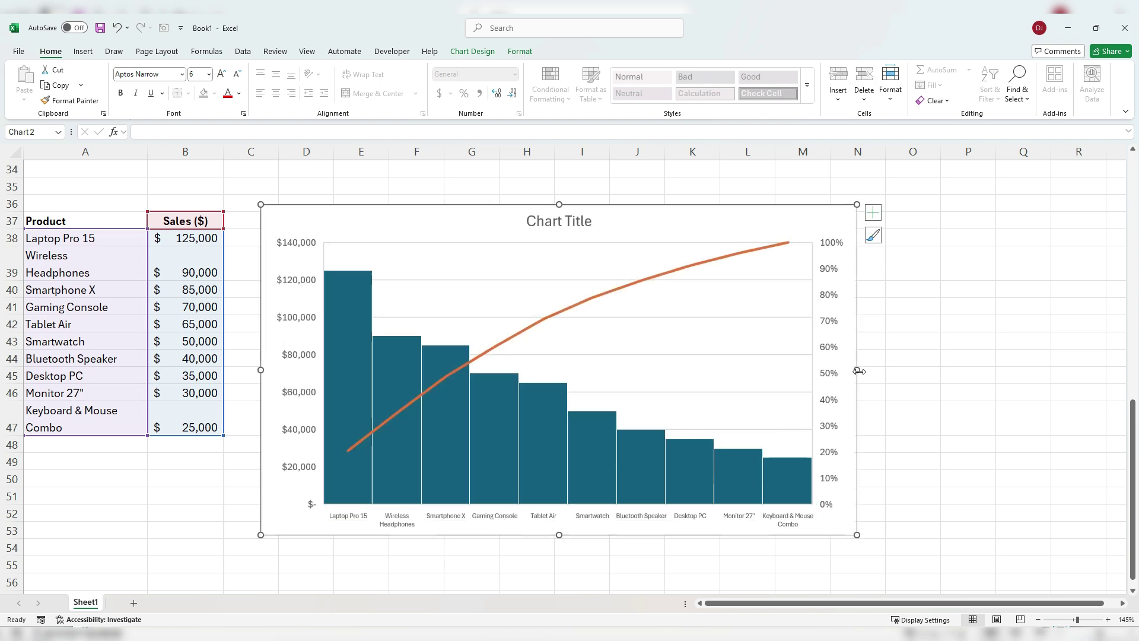
click(853, 516)
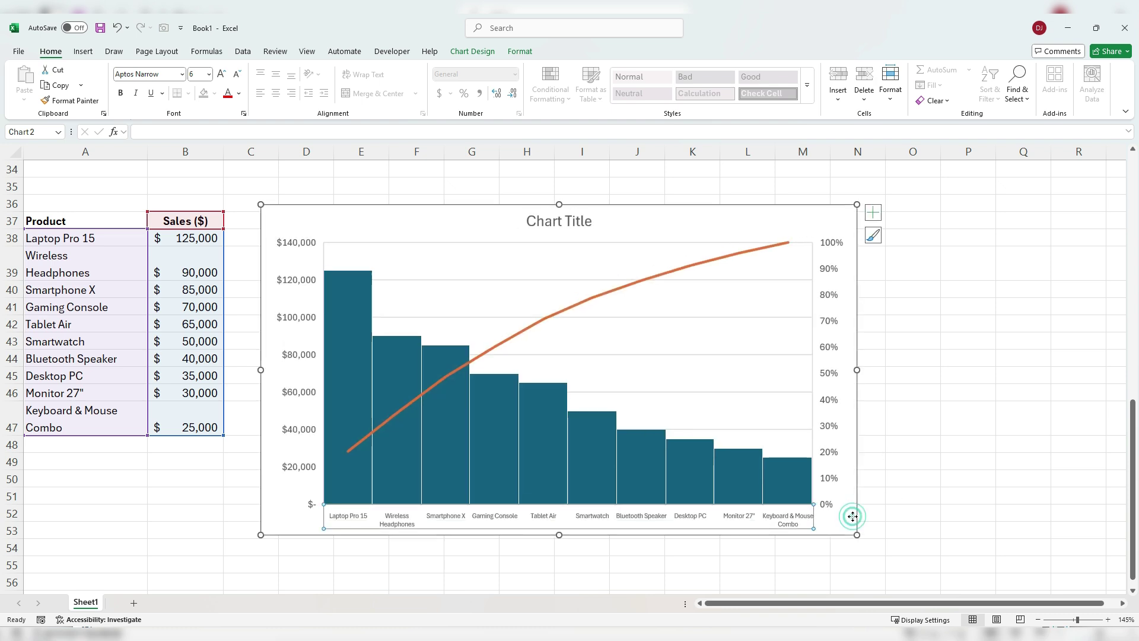